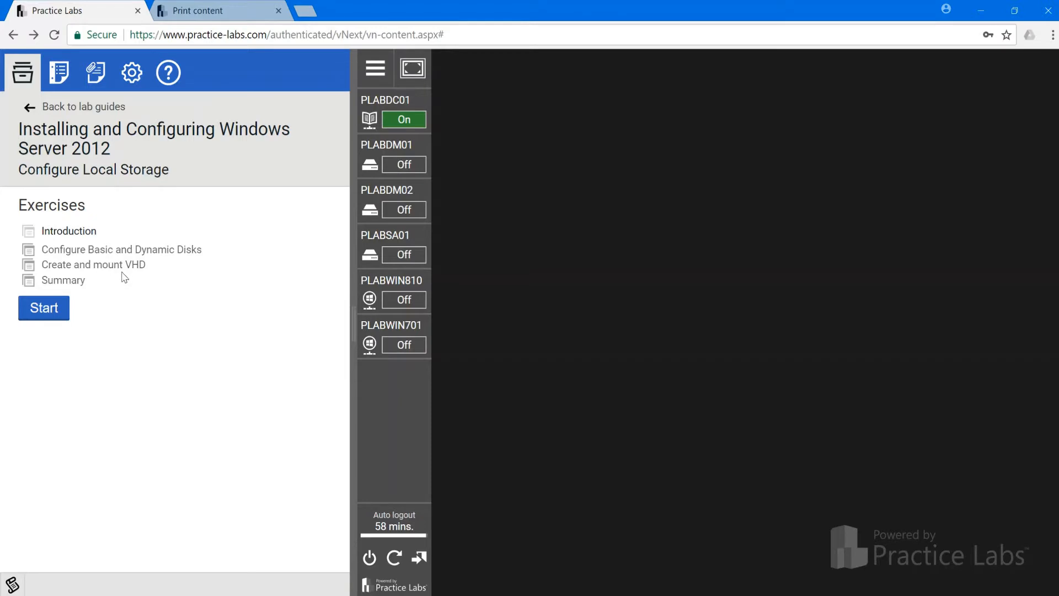
- Start the Configure Local Storage lab guide and read its introduction, lab diagram and connection instructions
click(45, 306)
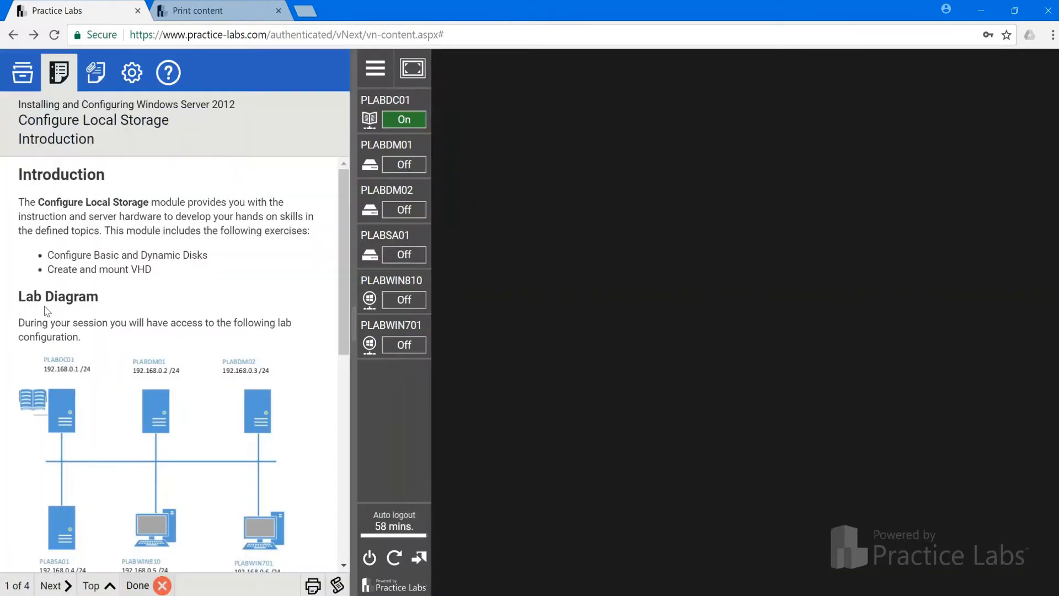
scroll(91, 338, down, 2)
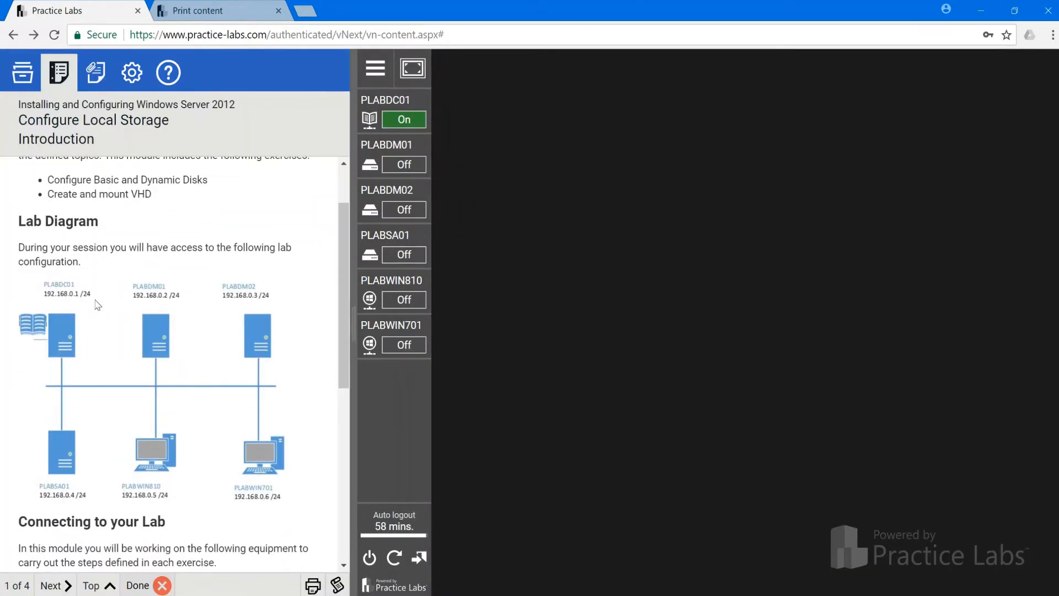
scroll(95, 308, down, 1)
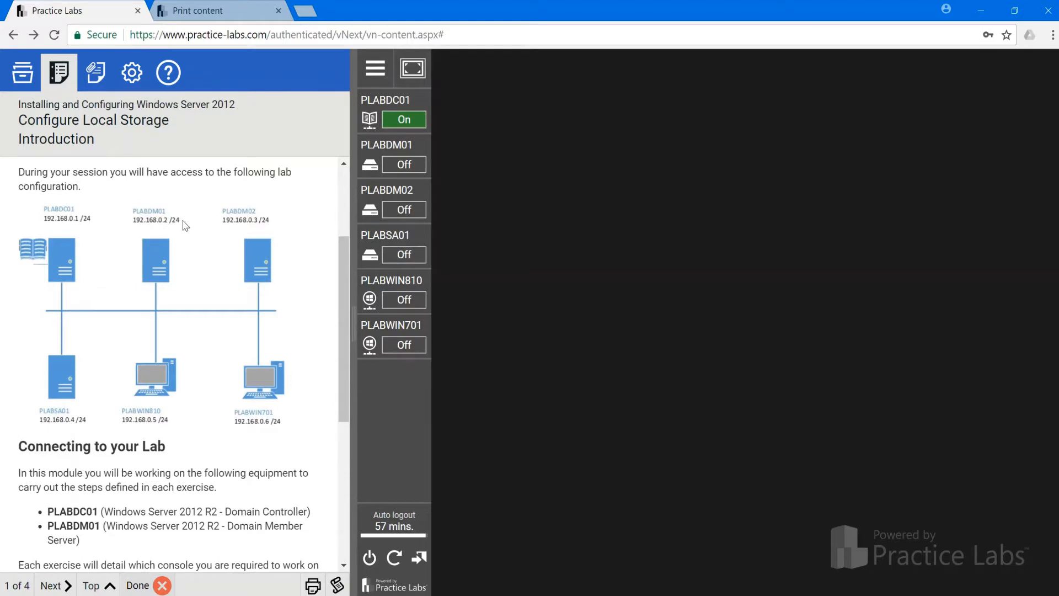
scroll(230, 333, down, 4)
scroll(233, 335, down, 1)
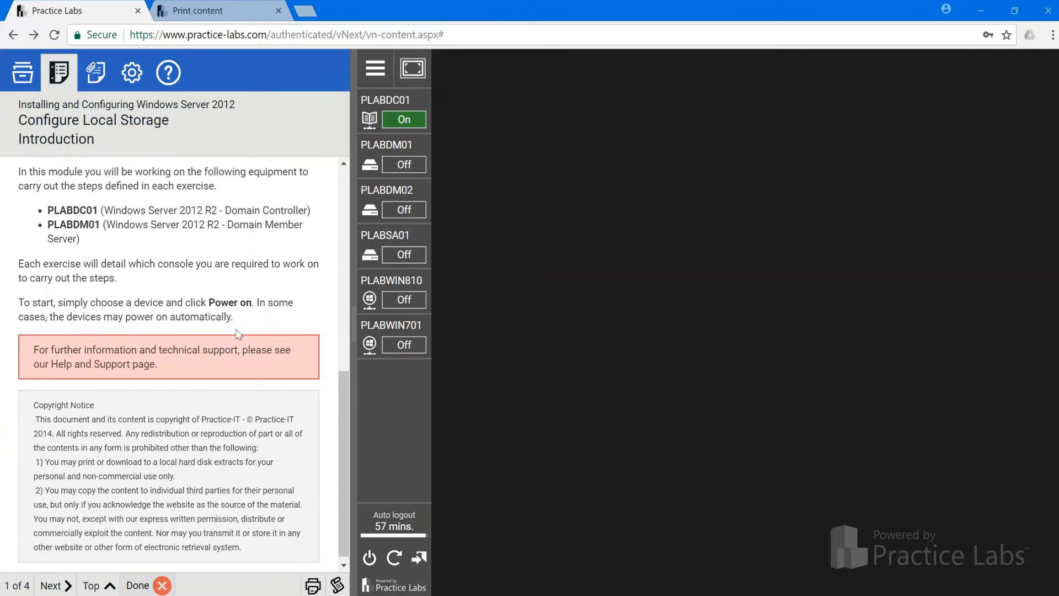
scroll(233, 335, up, 3)
scroll(149, 328, up, 1)
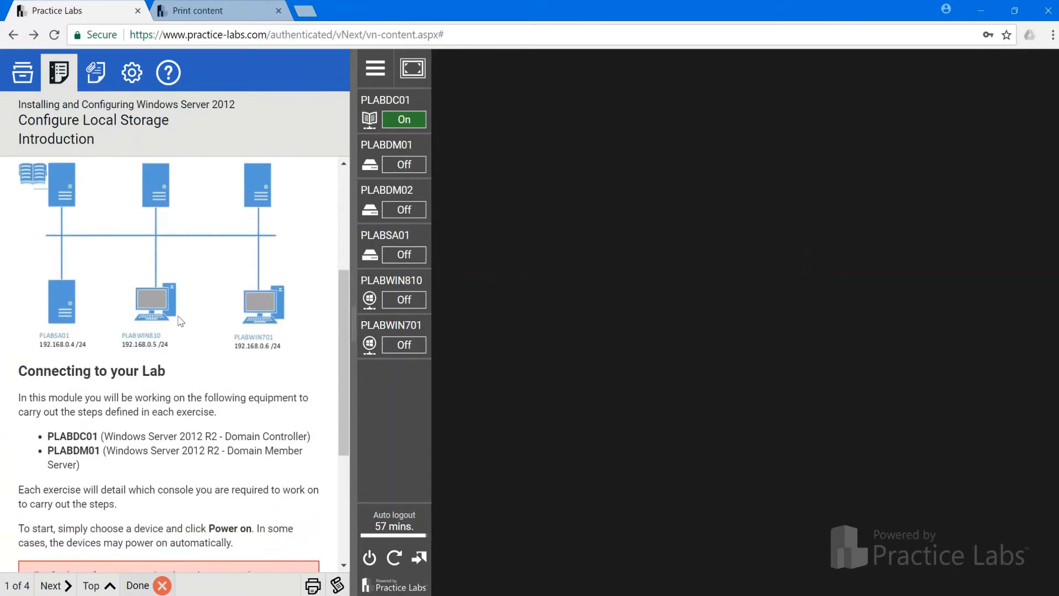
scroll(152, 345, down, 3)
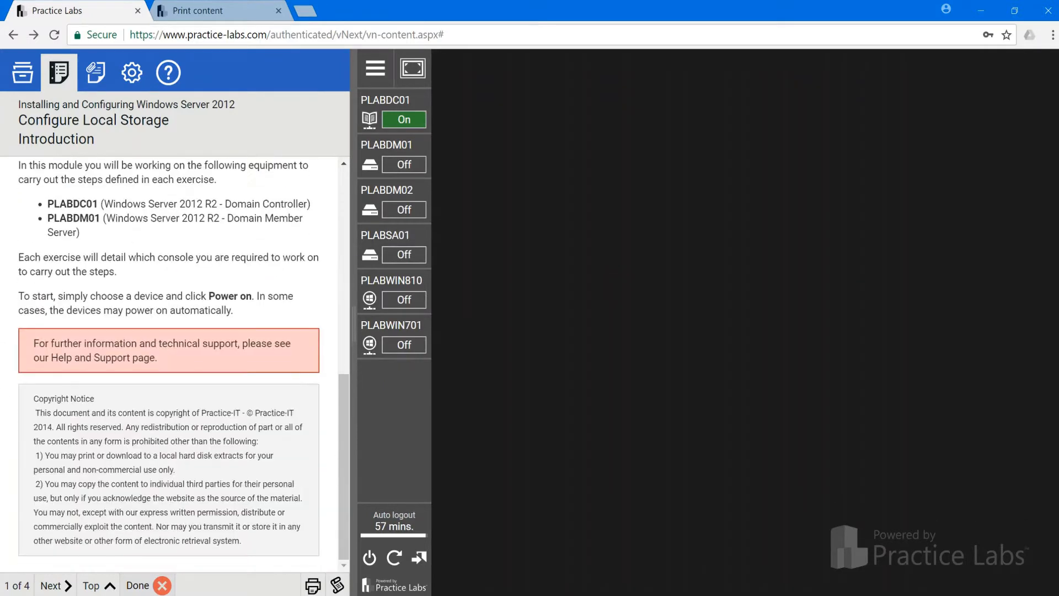
scroll(151, 344, up, 3)
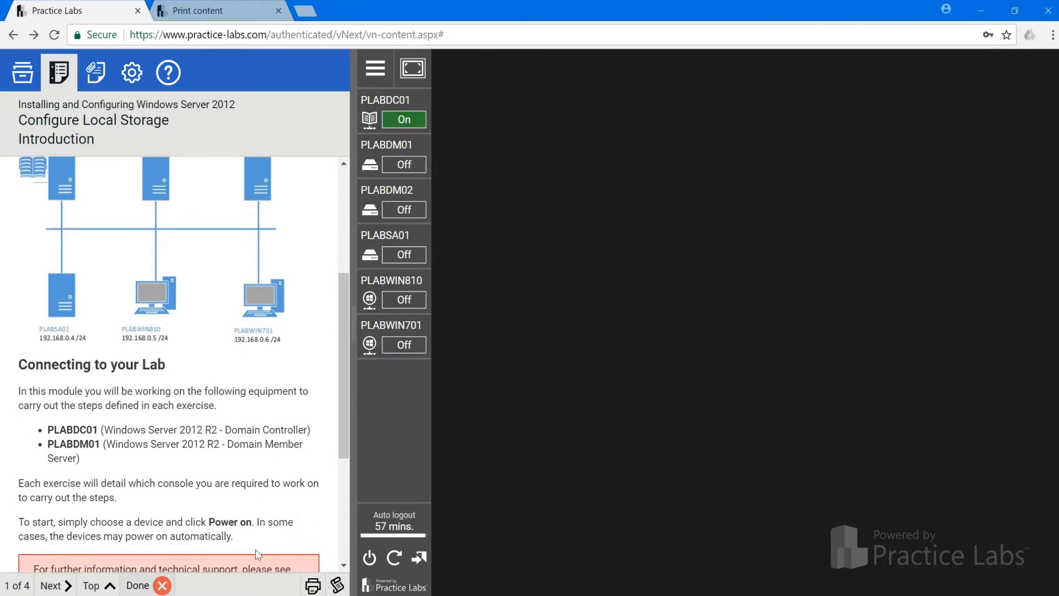
- View the printable version of the lab guide, return to the lab and close both print content pages
click(312, 585)
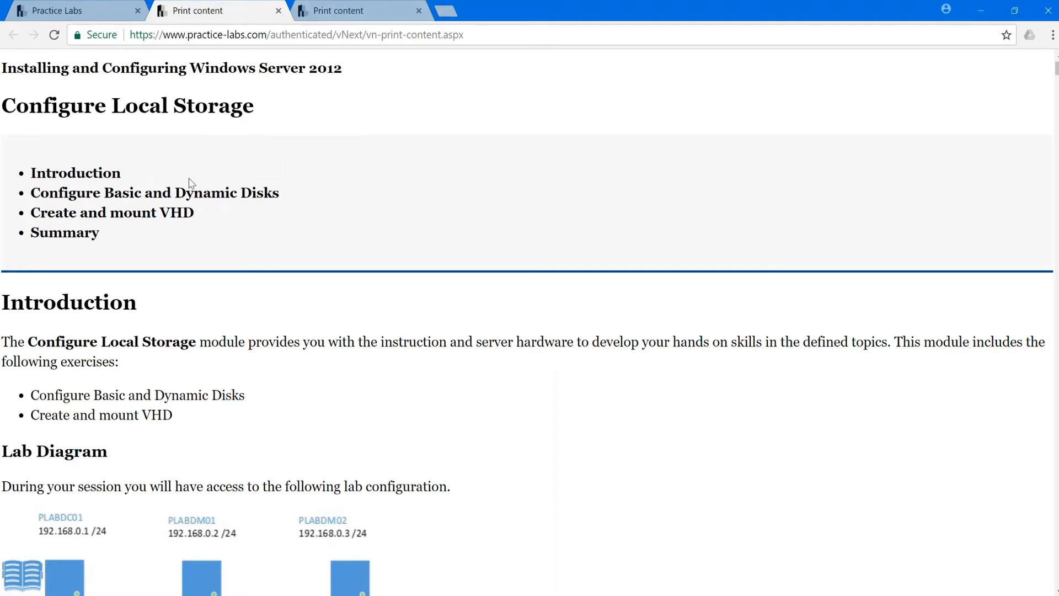
click(89, 9)
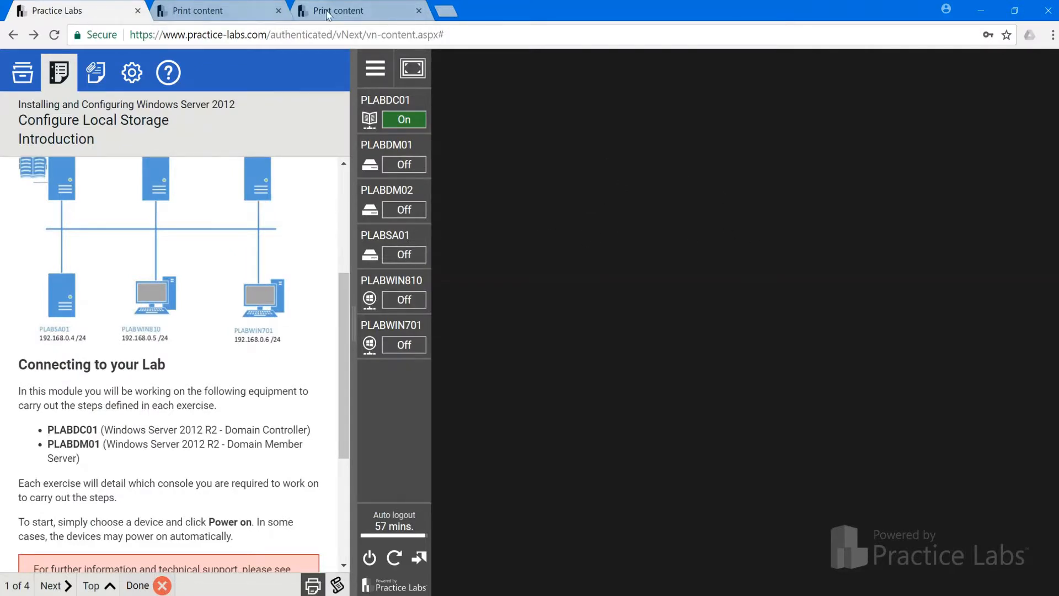
click(279, 11)
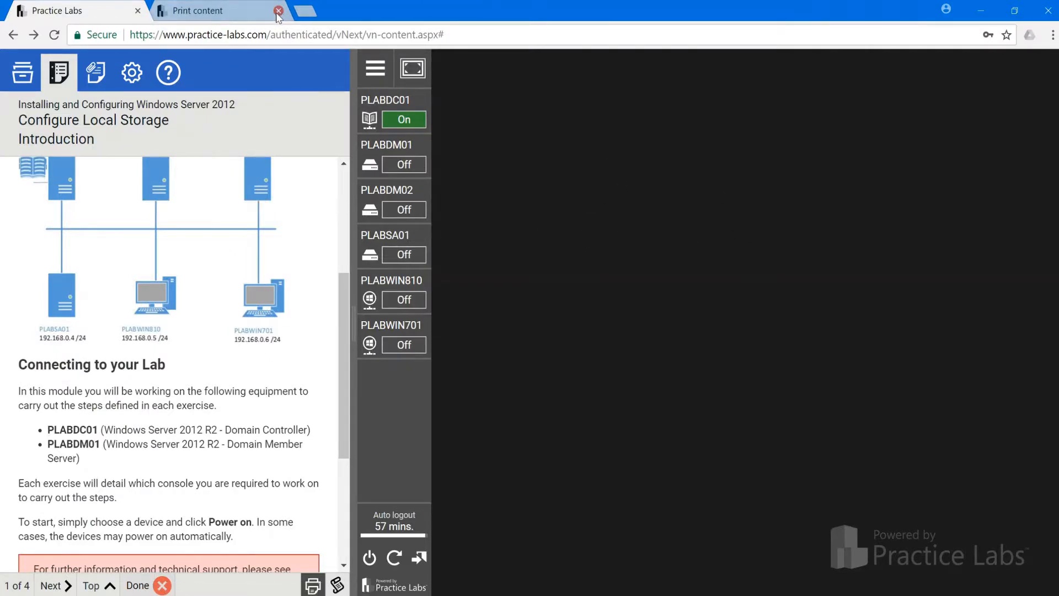
click(278, 10)
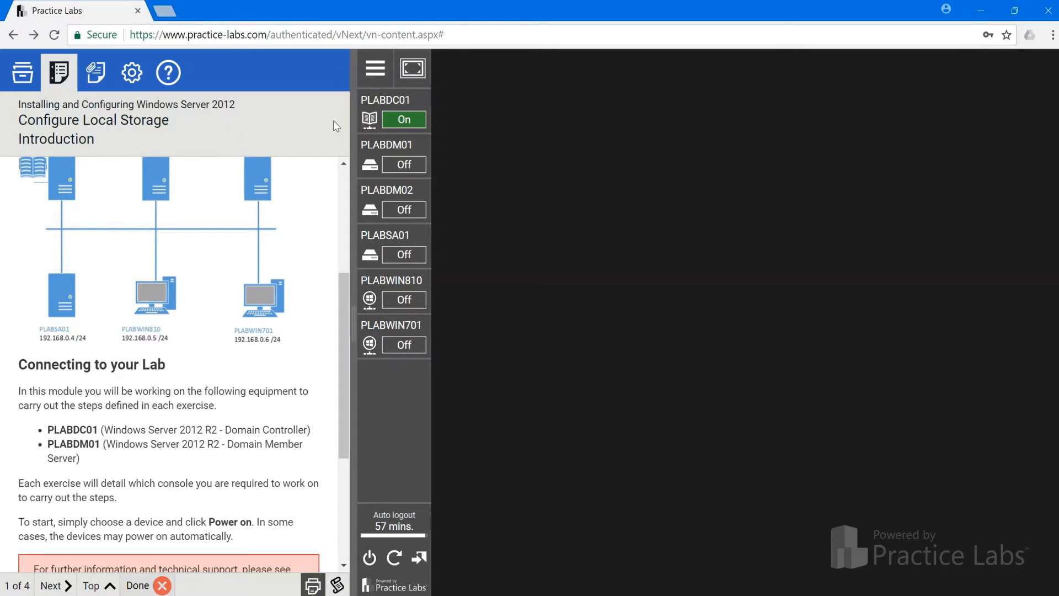
- Collapse the lab guide, power on the PLABDM01 server and connect to its desktop
click(371, 71)
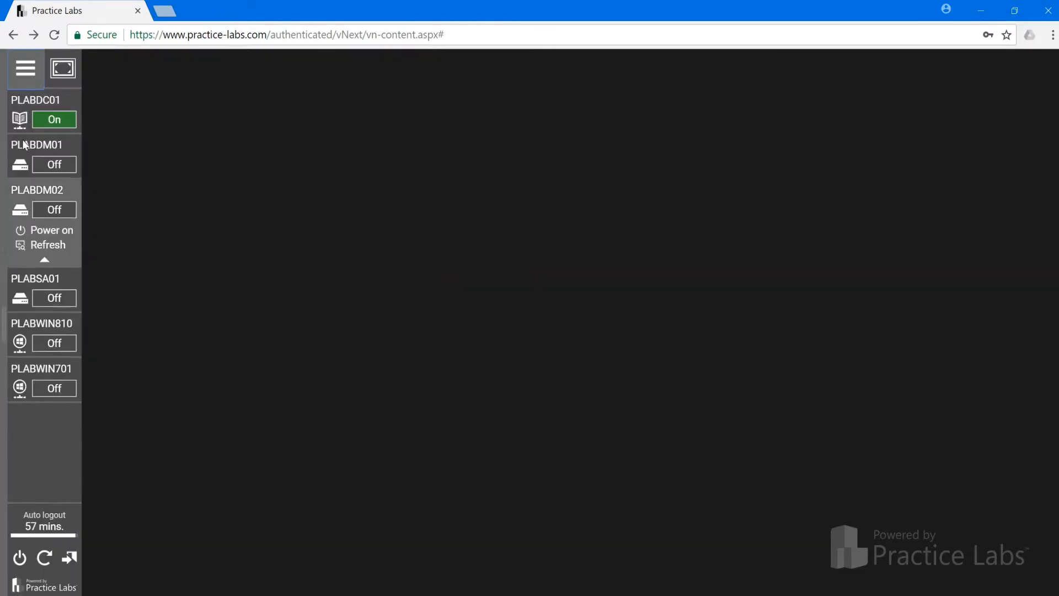
mouse_move(57, 166)
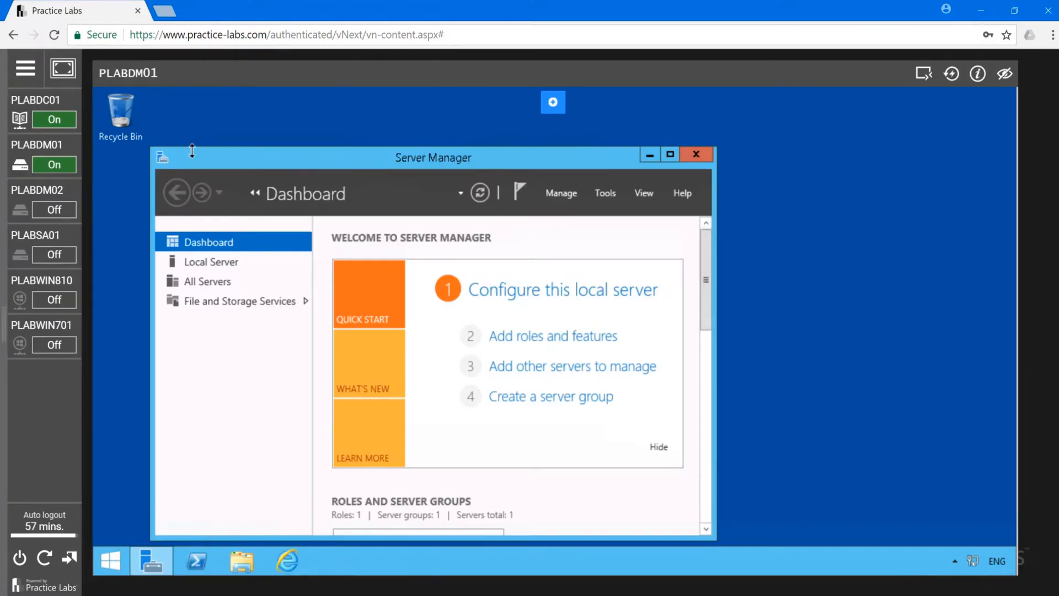
mouse_move(20, 118)
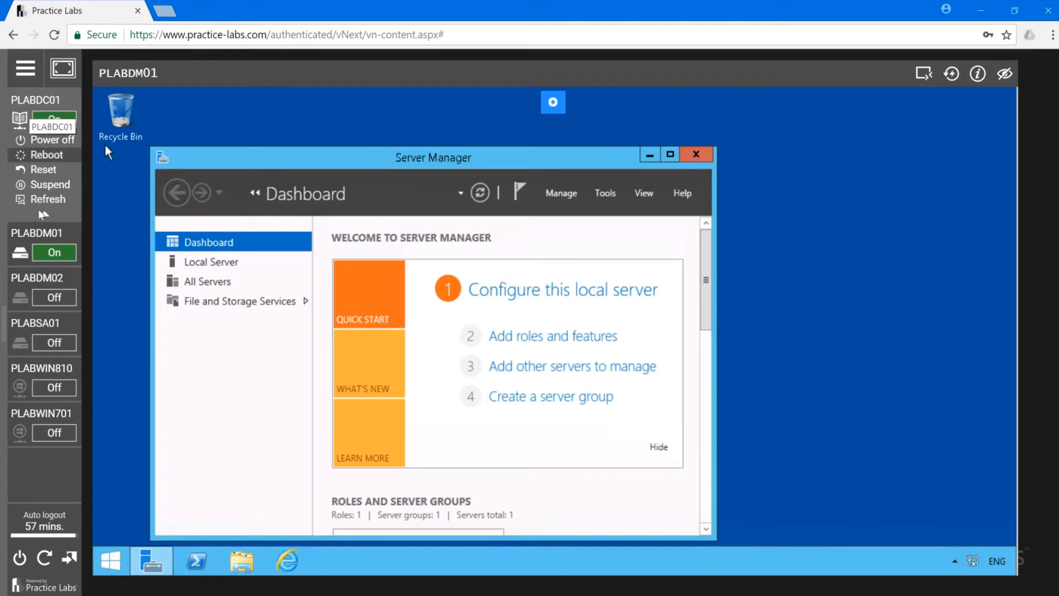
mouse_move(44, 171)
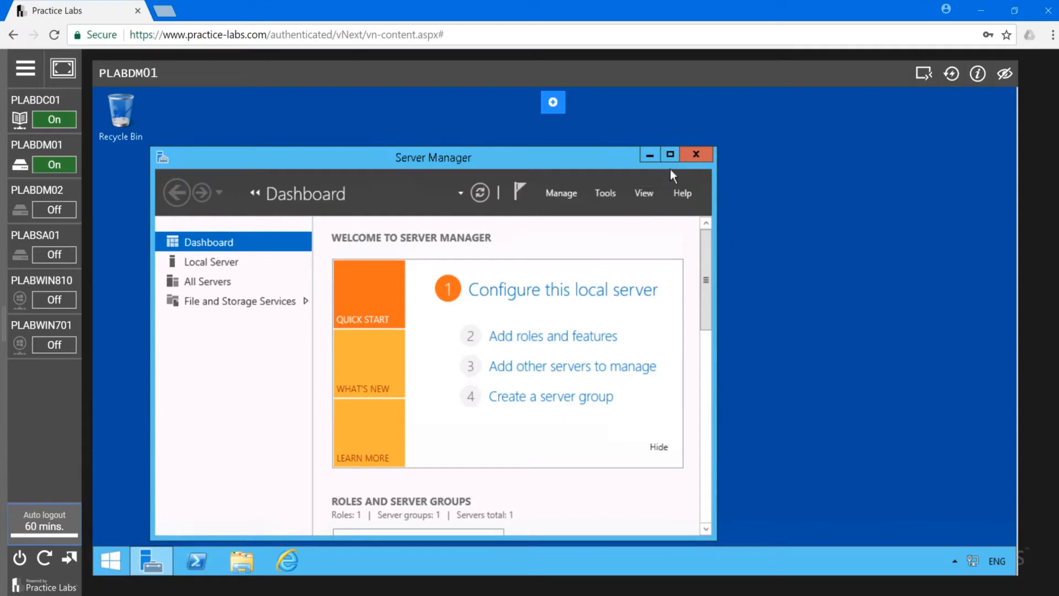
- Relaunch Server Manager on PLABDM01 and open Disk Management in Computer Management, dismissing the Initialize Disk dialog
click(682, 160)
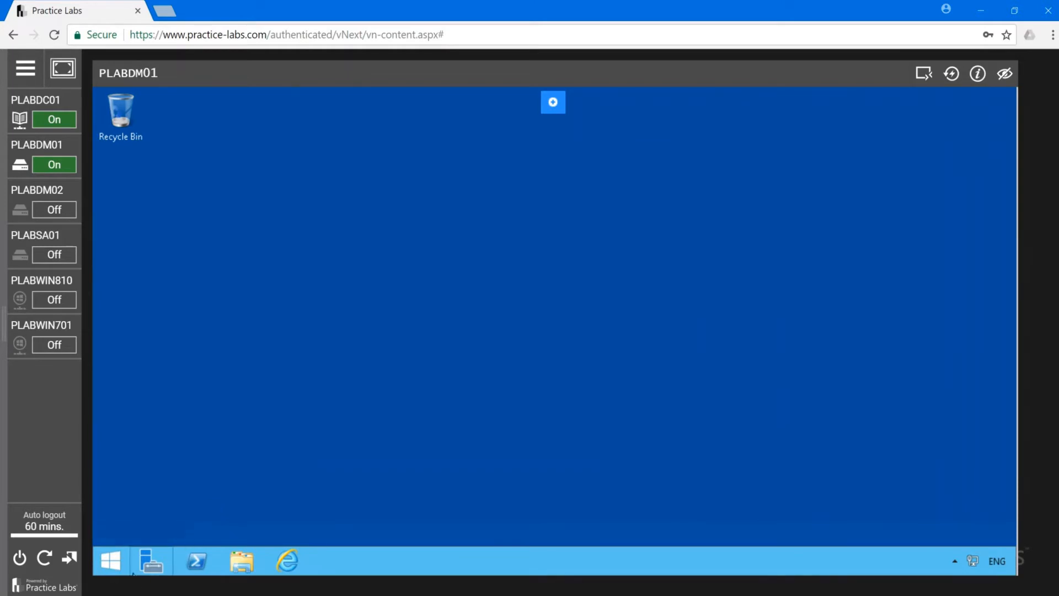
click(151, 559)
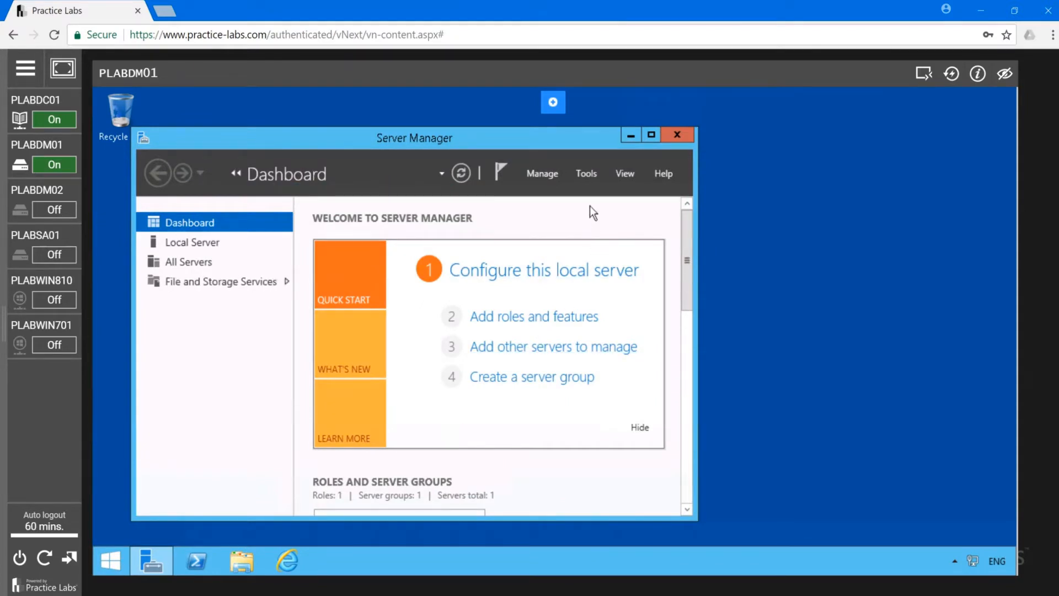
click(585, 173)
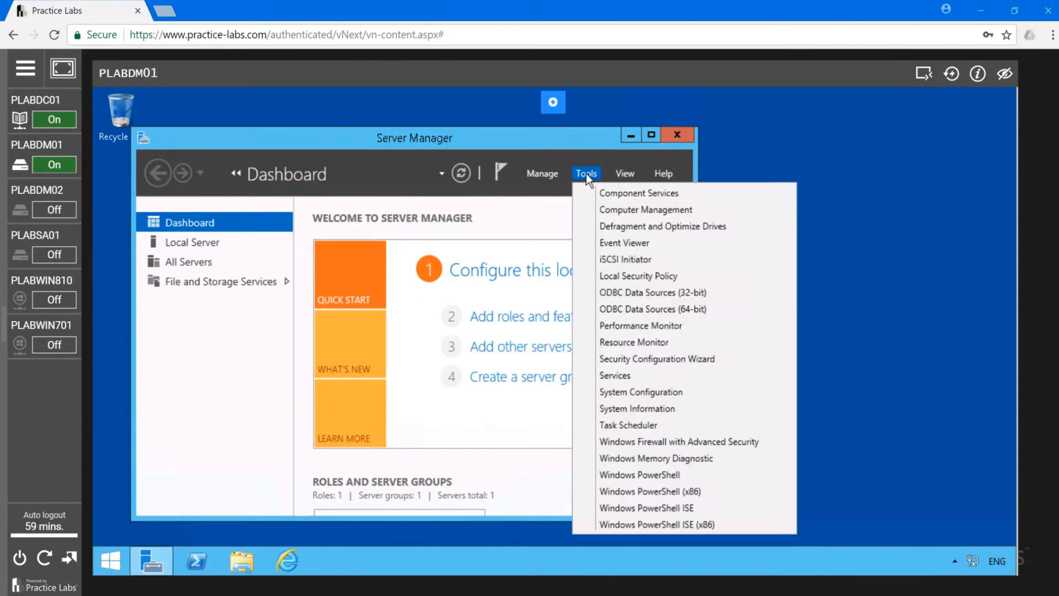
click(661, 212)
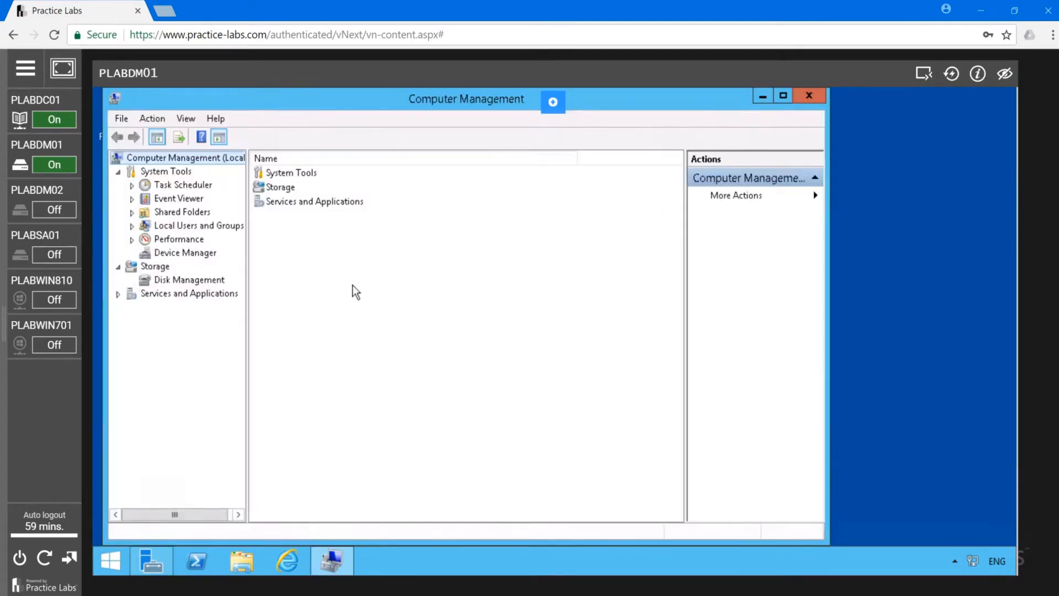
click(205, 281)
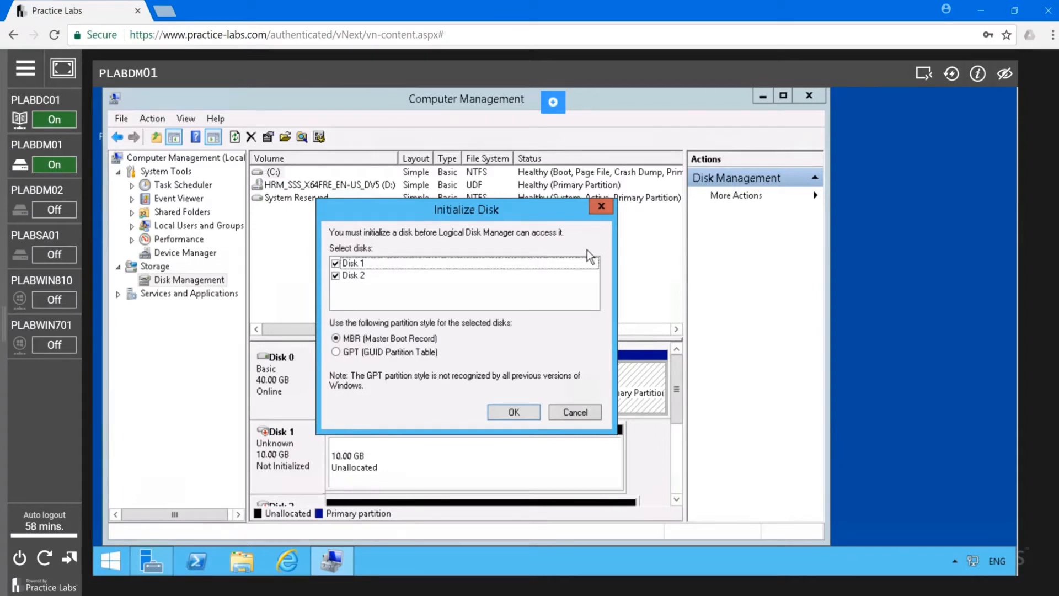
click(580, 412)
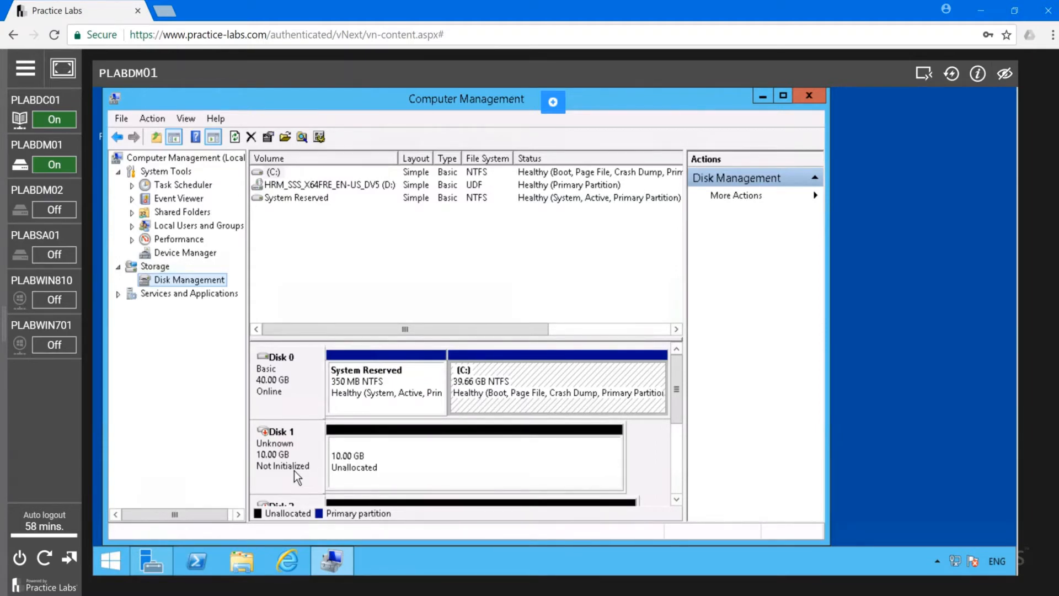
- Initialize only Disk 1 with the MBR partition style, leaving Disk 2 out of the selection
right_click(295, 473)
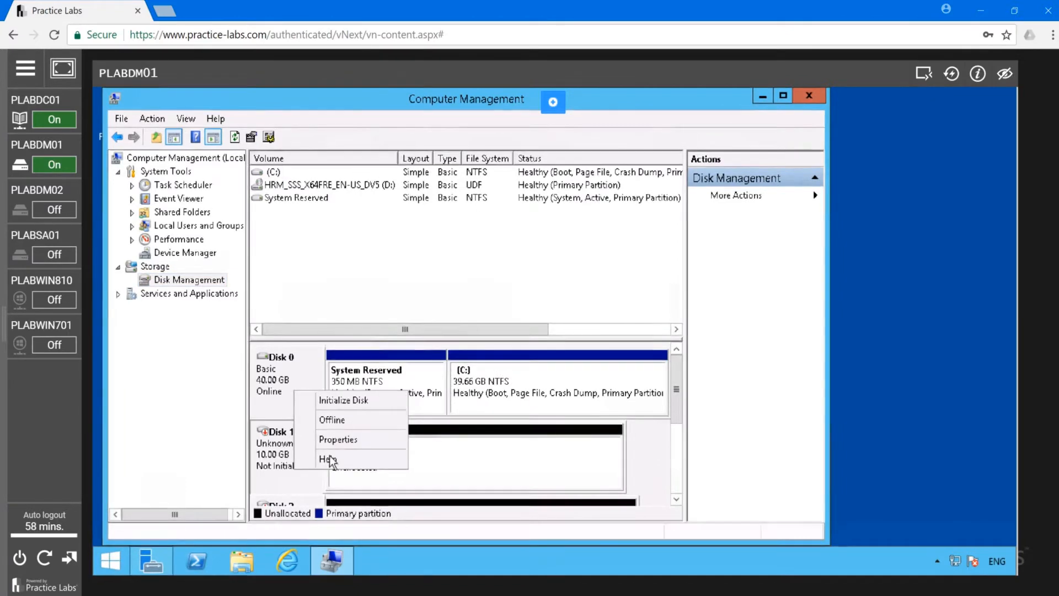
click(367, 402)
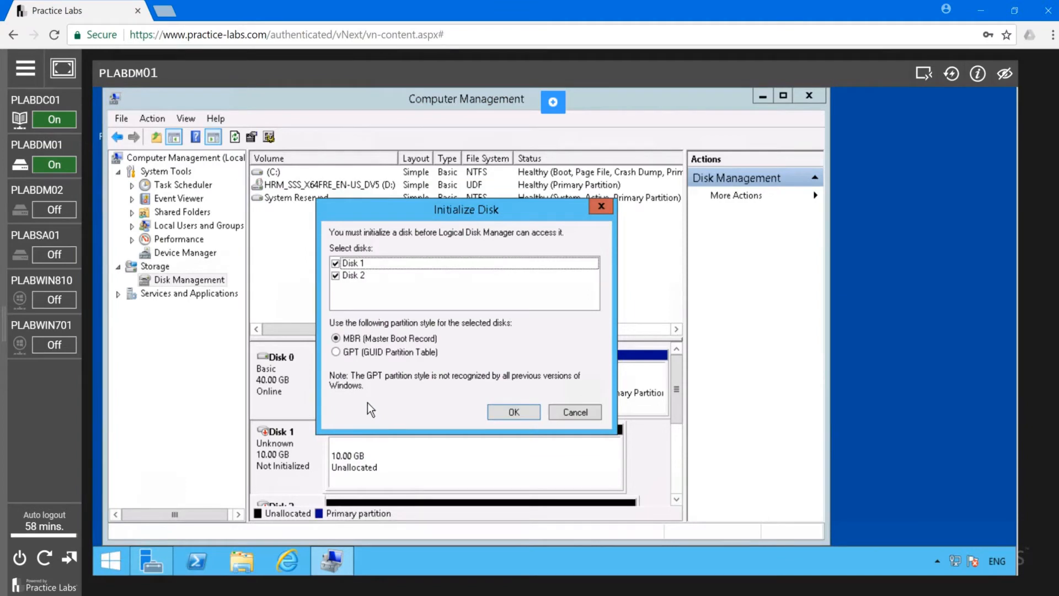
click(339, 276)
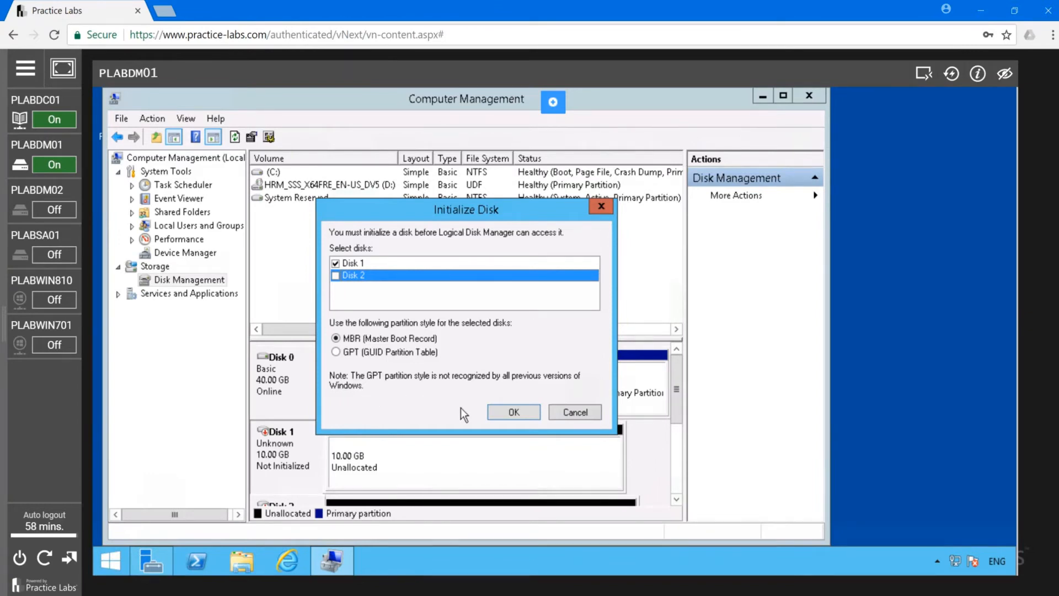
click(491, 409)
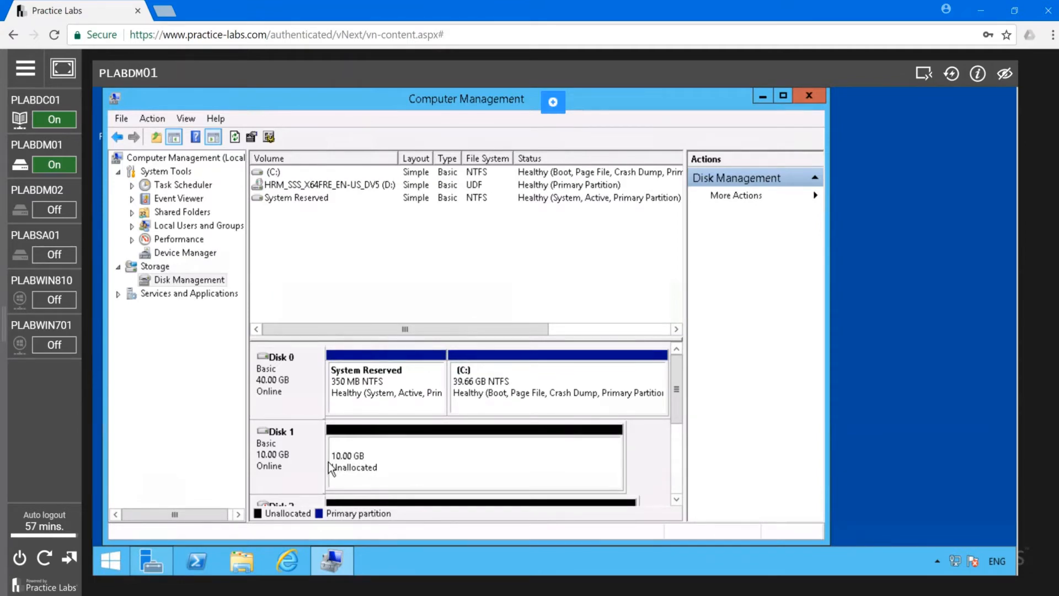
- Convert Disk 1 from a basic disk to a dynamic disk
right_click(310, 462)
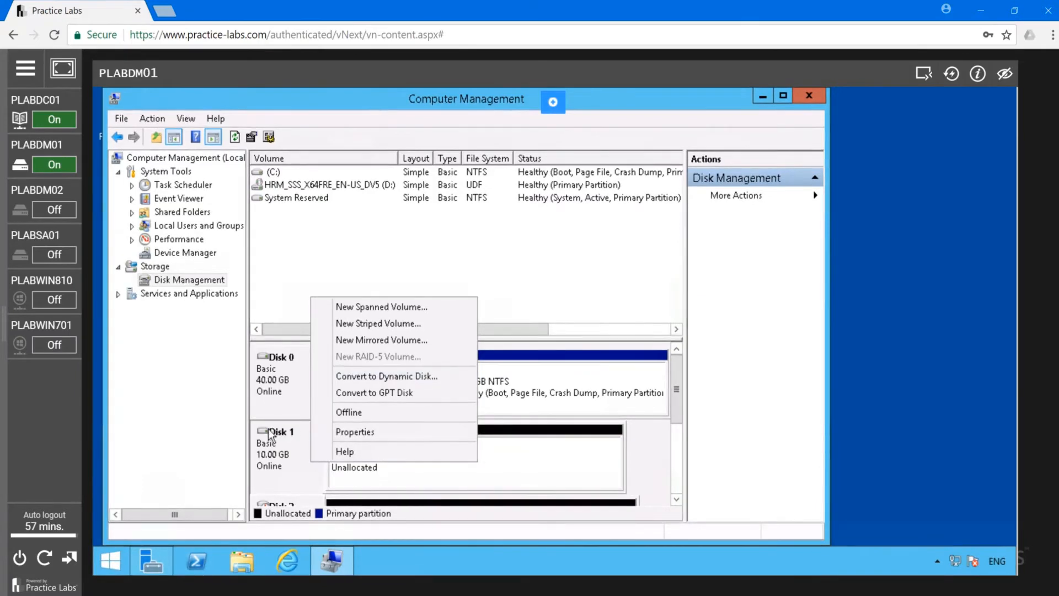
click(239, 440)
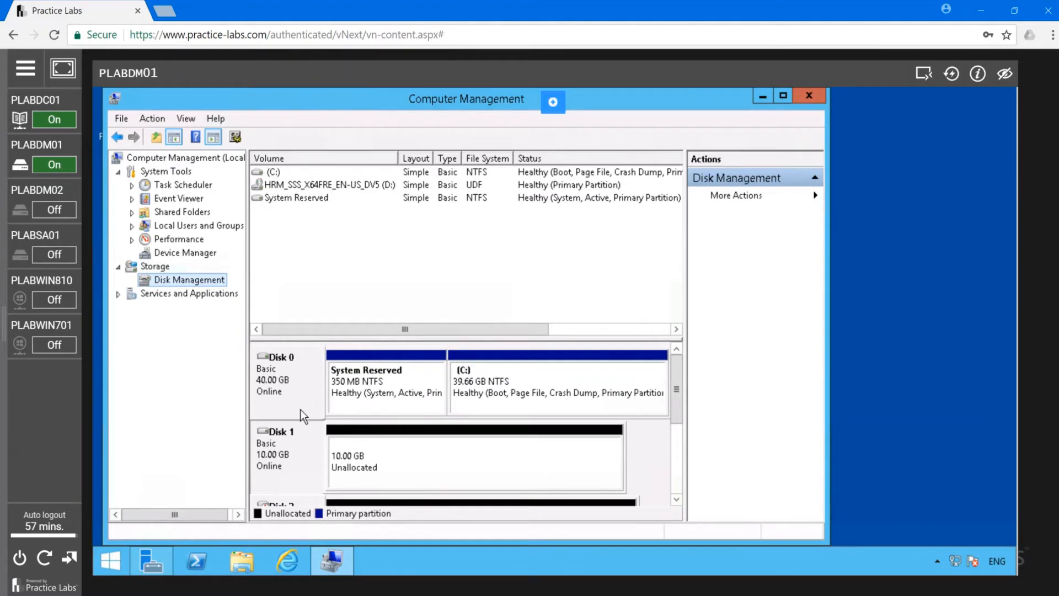
right_click(279, 452)
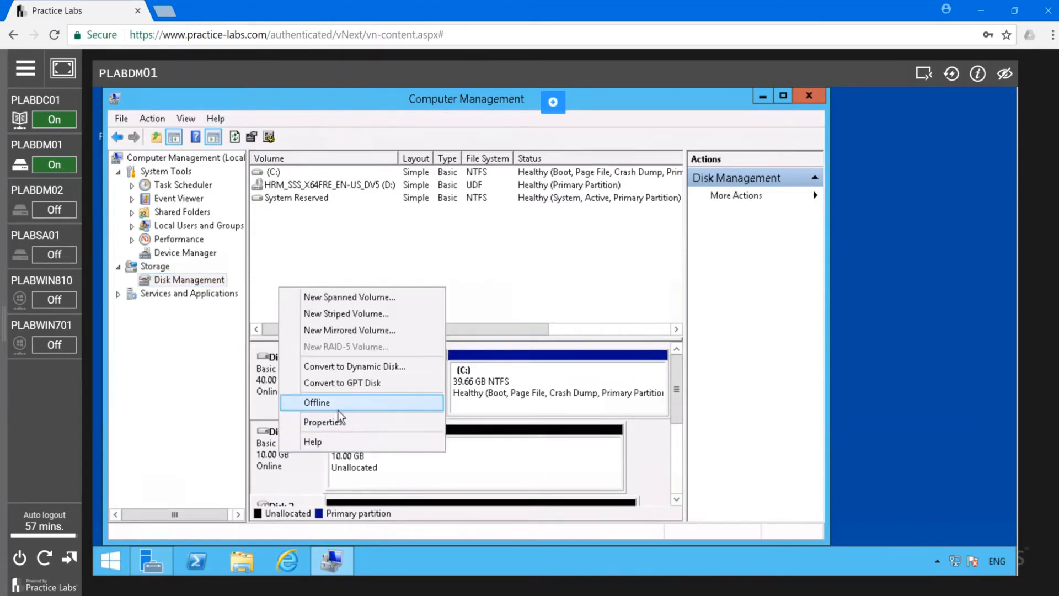
click(368, 365)
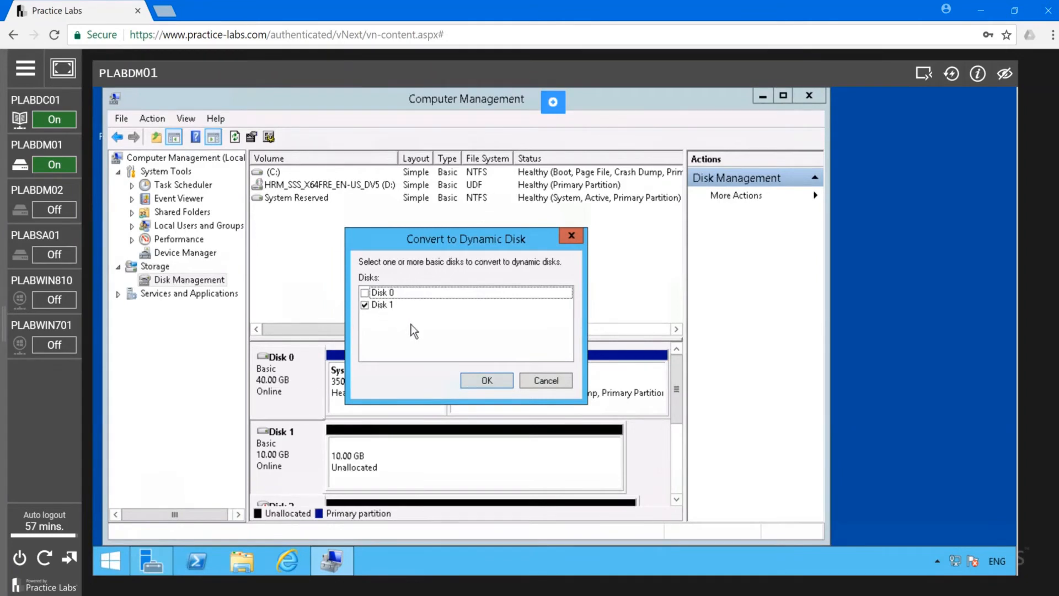
click(485, 380)
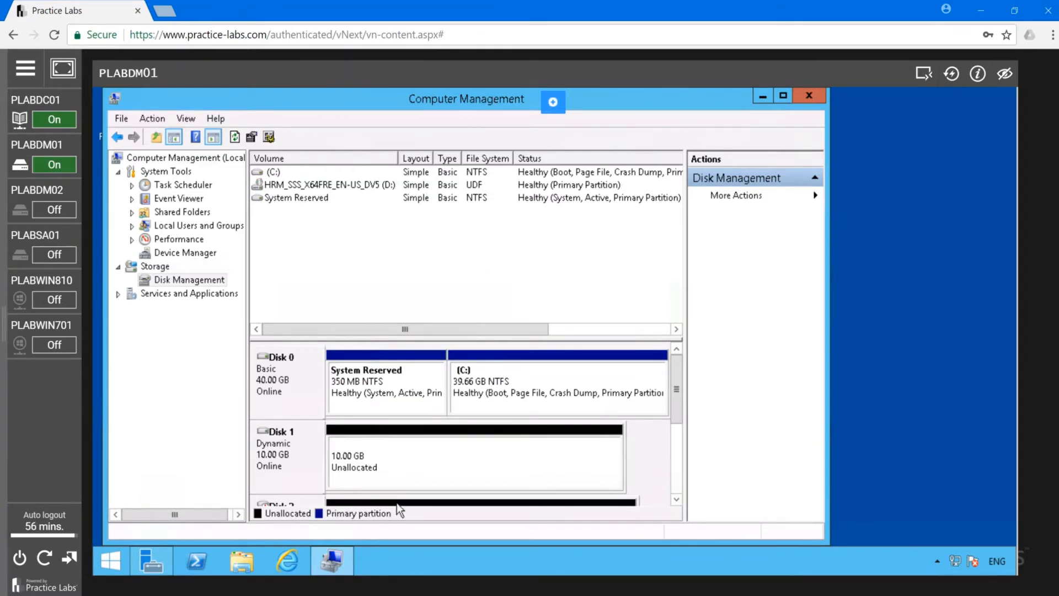
- Start a new simple volume in Disk 1's unallocated space, with a size of 5000 MB and drive letter E
right_click(406, 487)
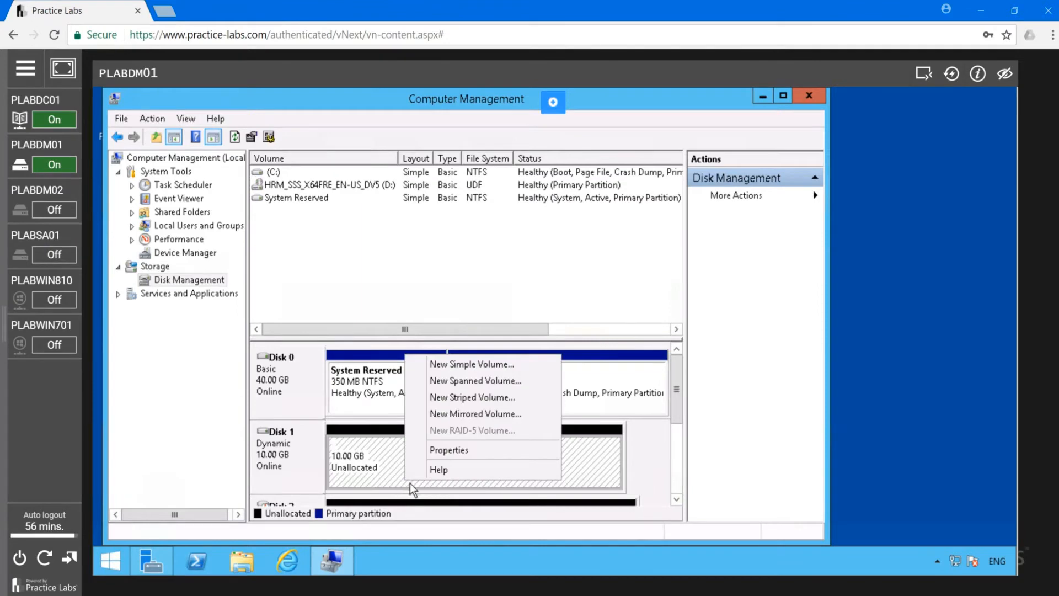
click(481, 363)
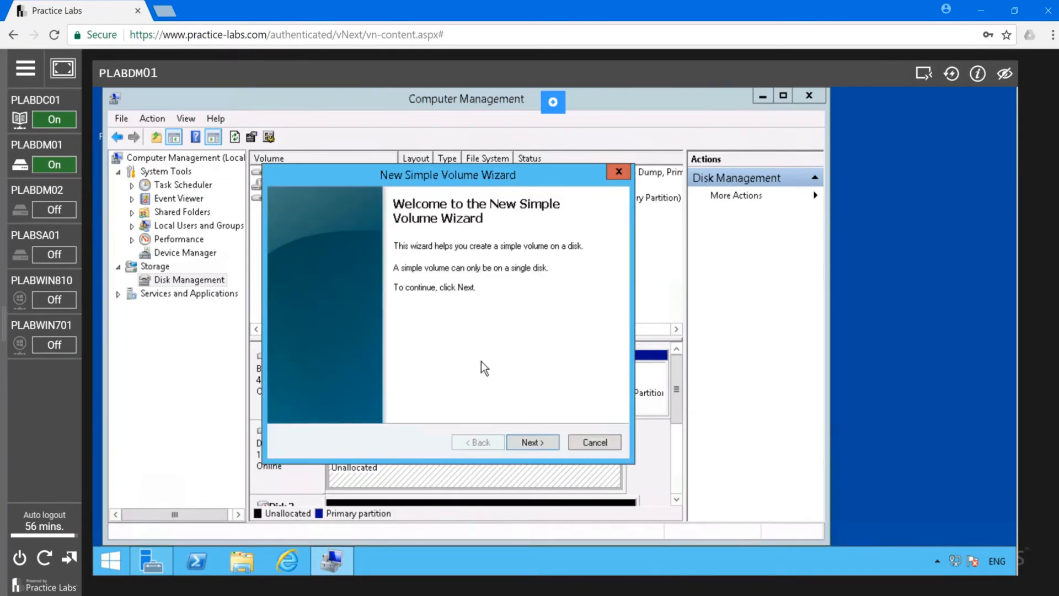
click(537, 435)
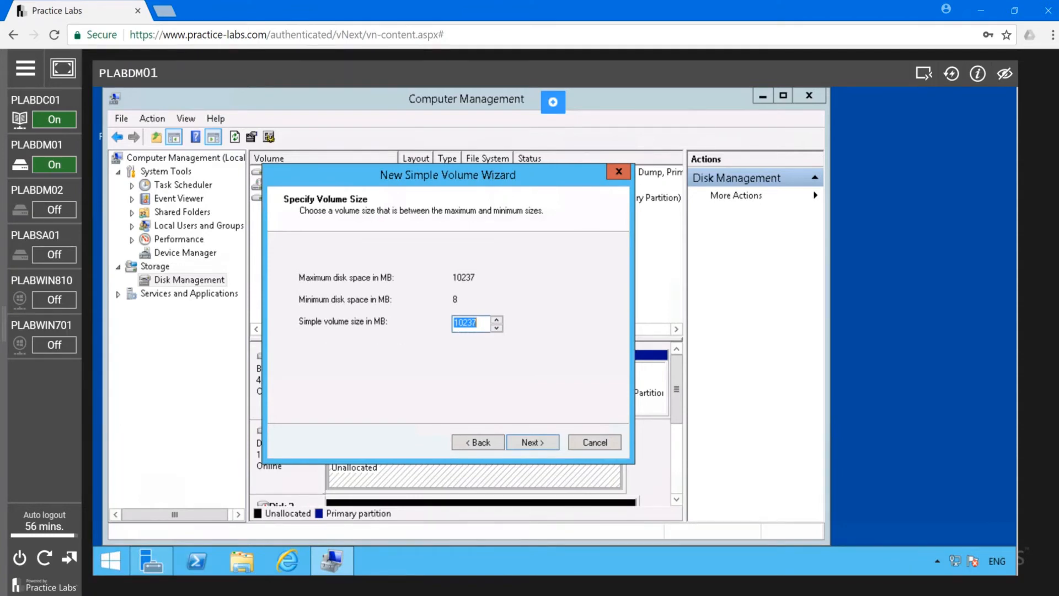
text(5000)
click(522, 436)
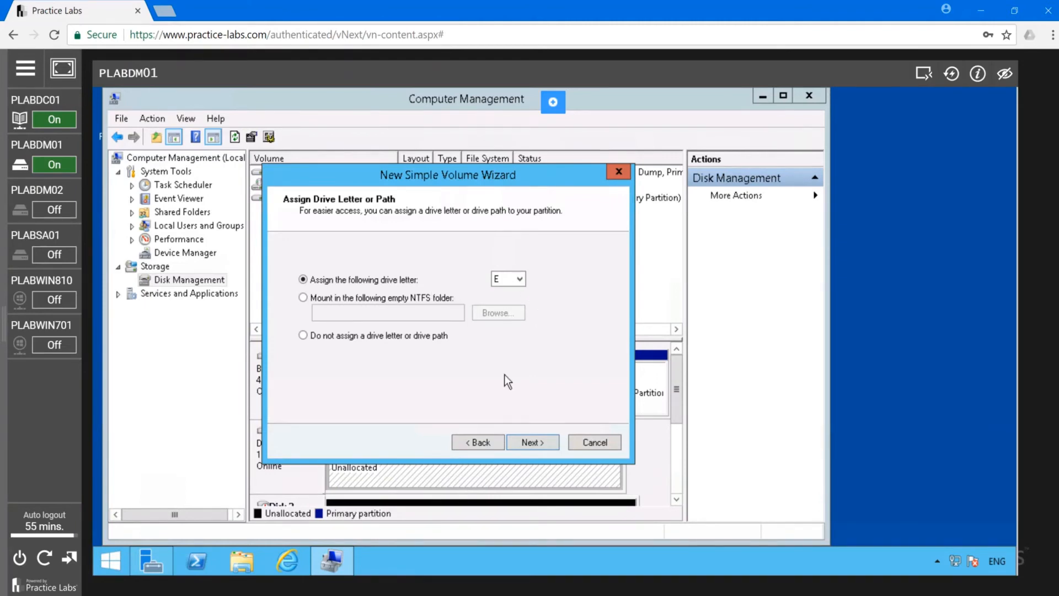
click(533, 438)
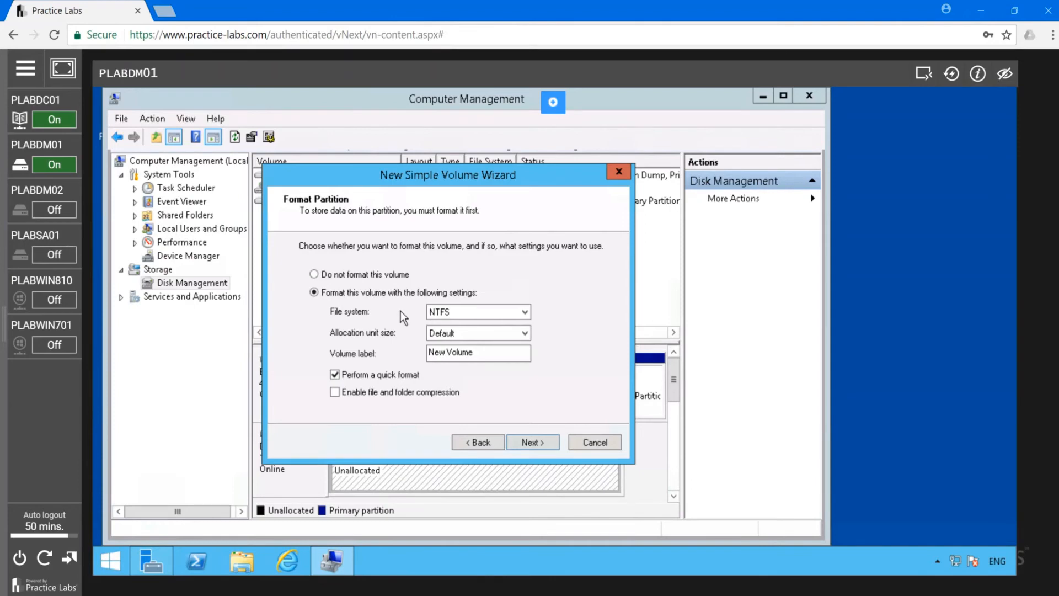
- Keep the NTFS quick format with default allocation unit size and label New Volume, and finish creating the simple volume
click(453, 335)
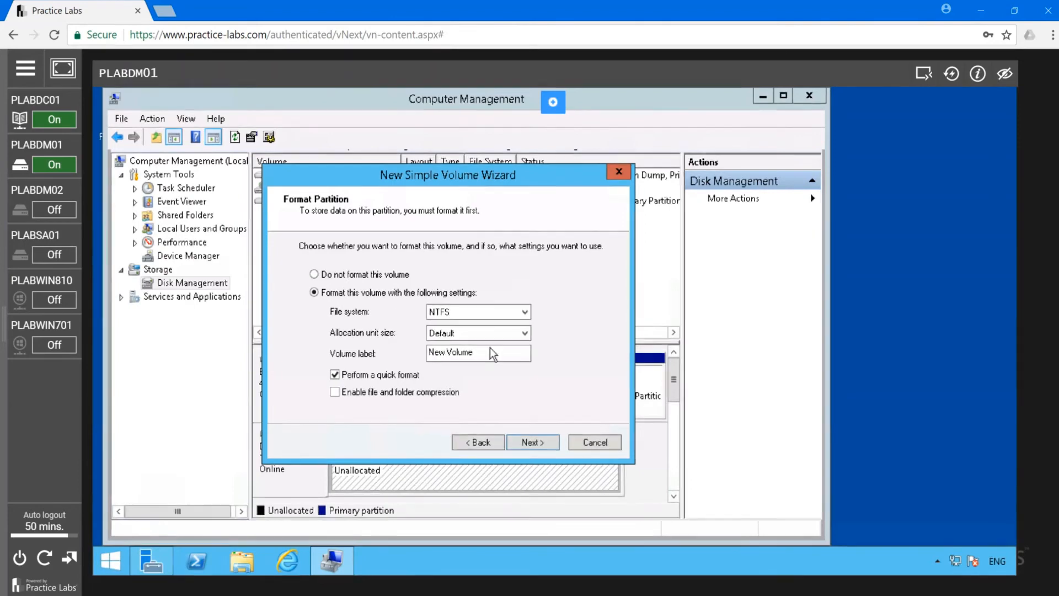
click(525, 312)
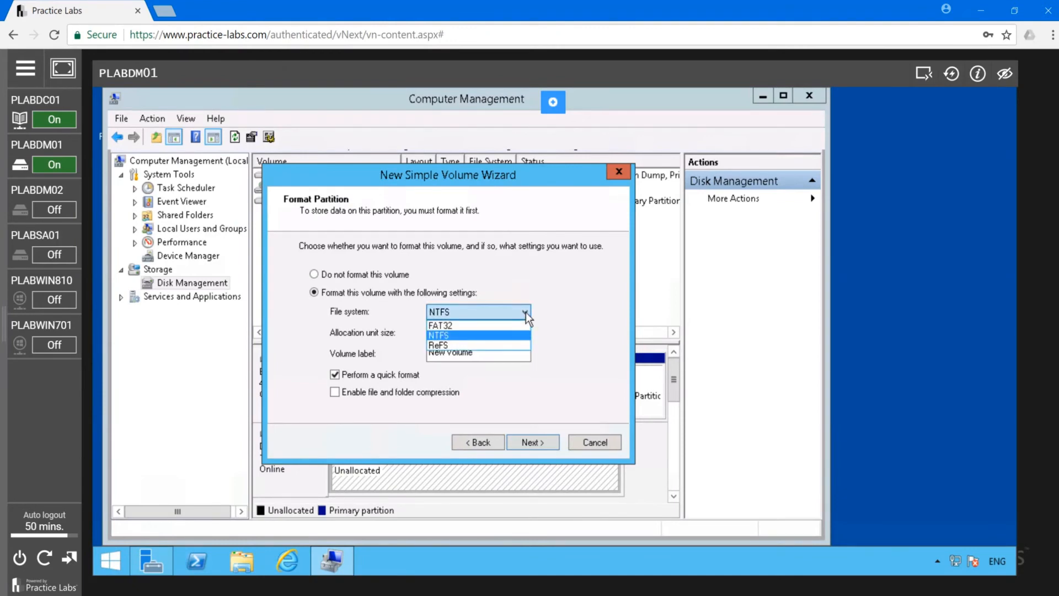
click(551, 296)
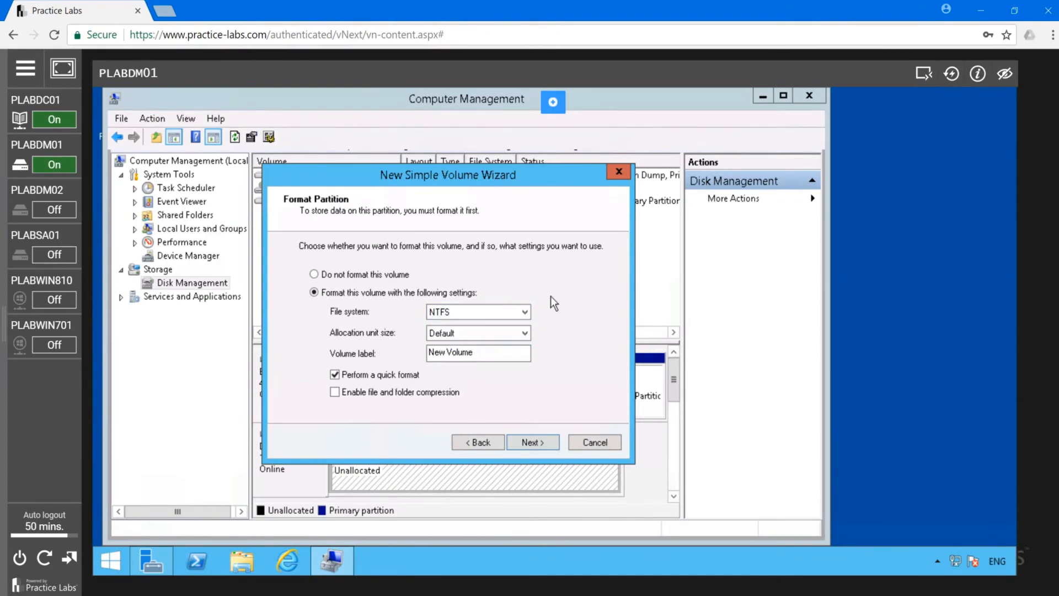
click(533, 442)
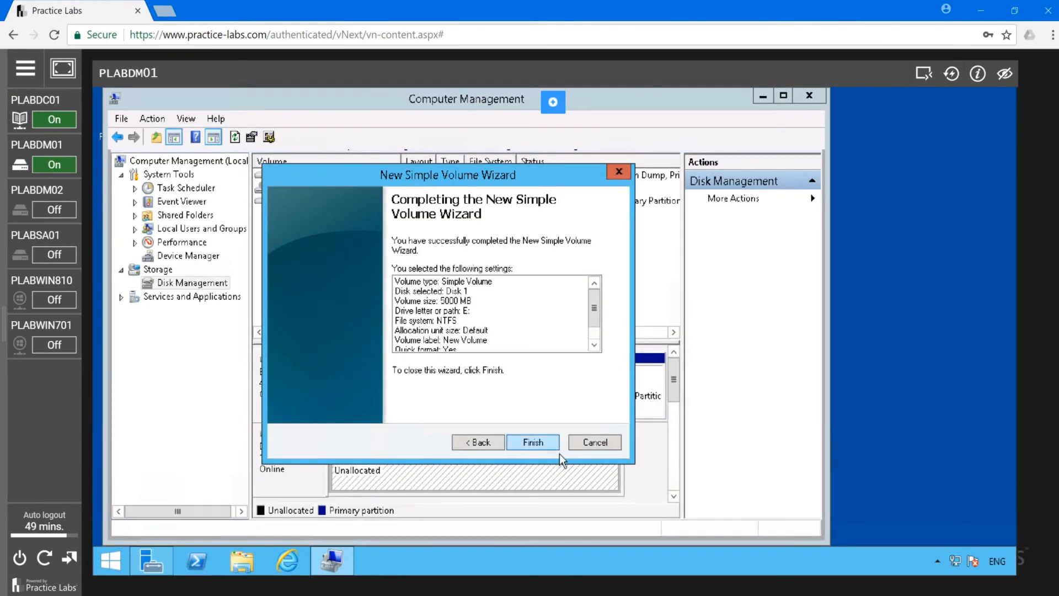
click(531, 436)
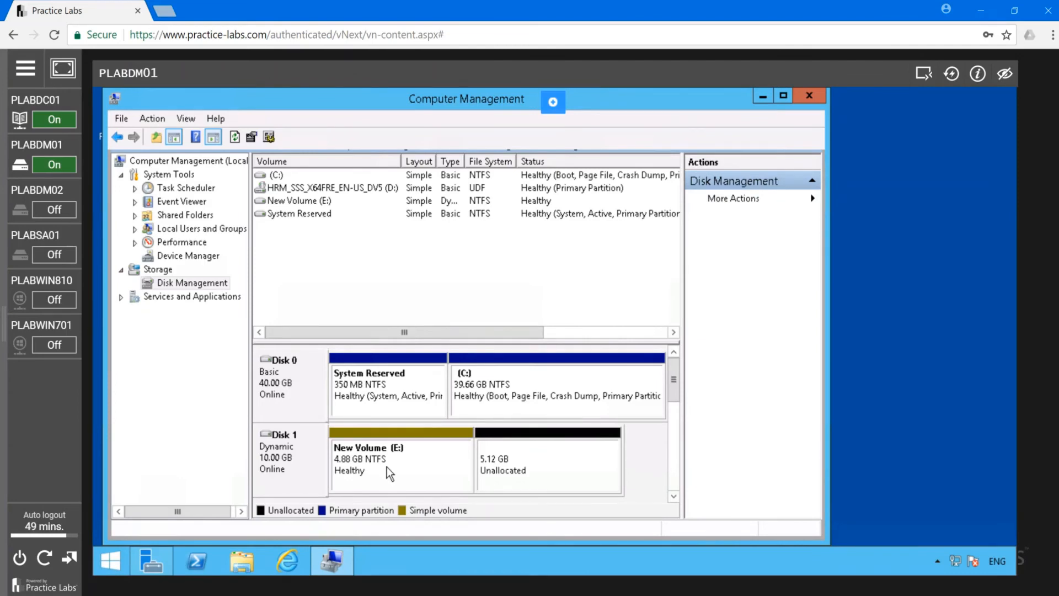
- Delete the New Volume (E:) simple volume from Disk 1, accepting the loss of its data
right_click(293, 451)
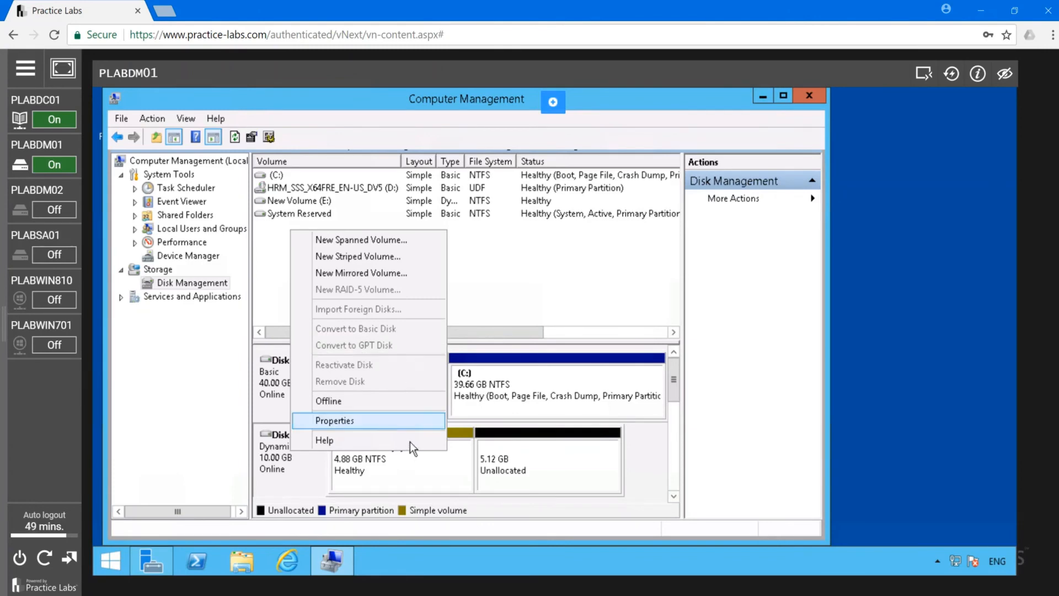
click(455, 418)
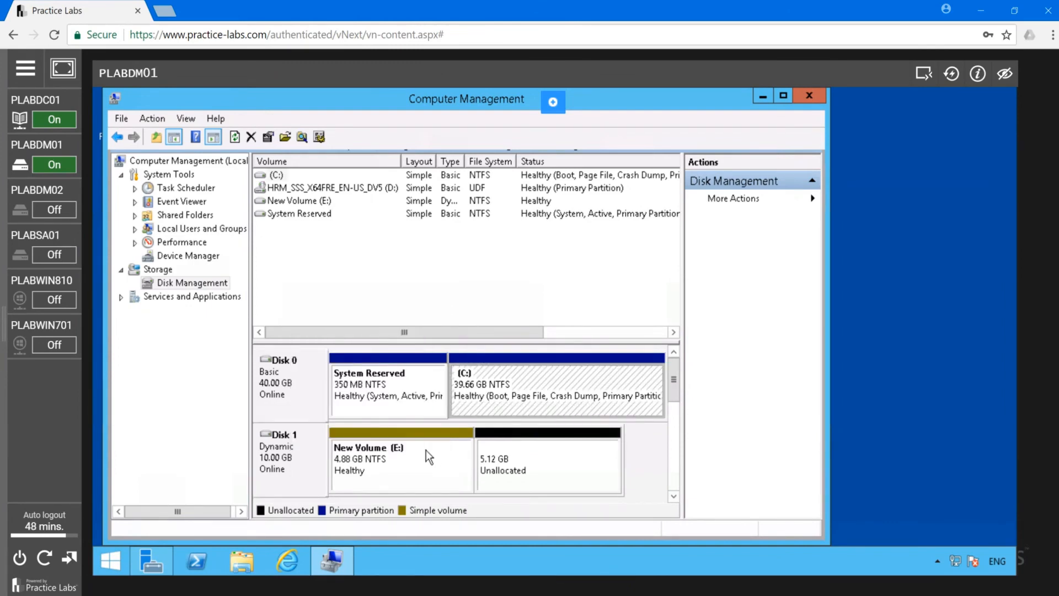
right_click(425, 449)
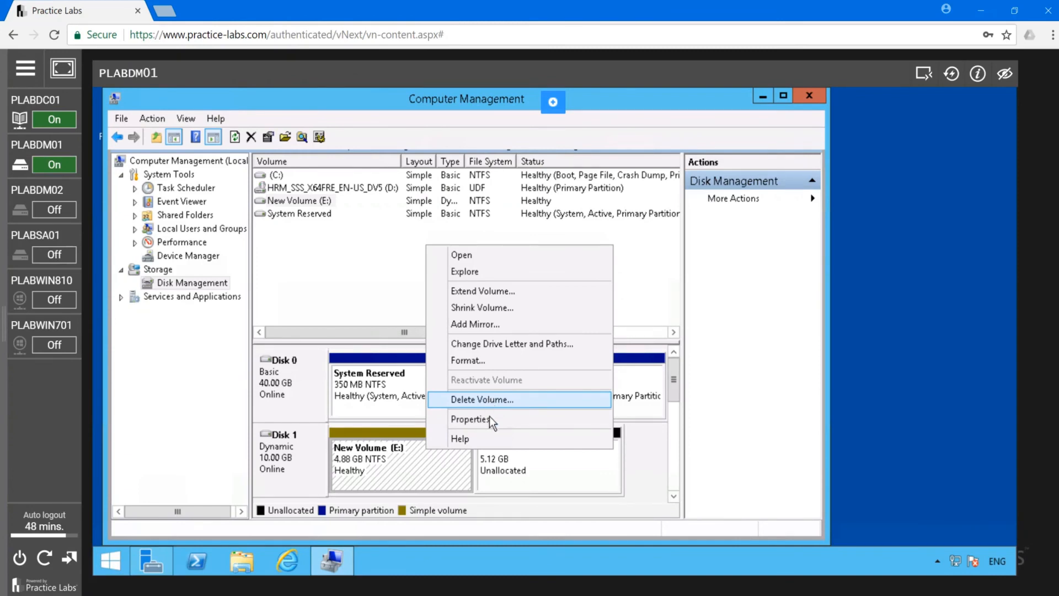
click(490, 400)
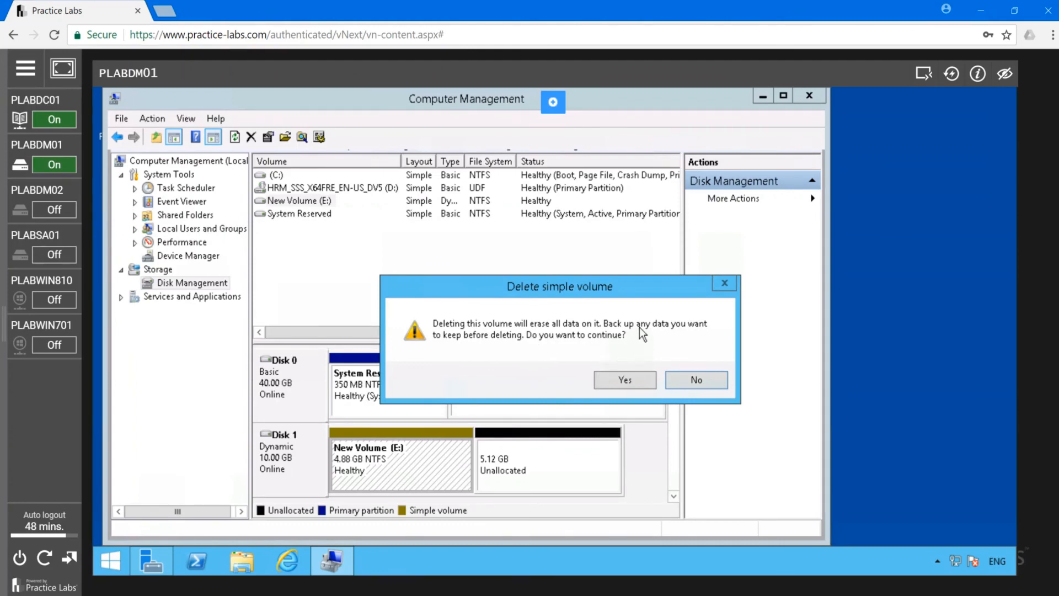
click(620, 380)
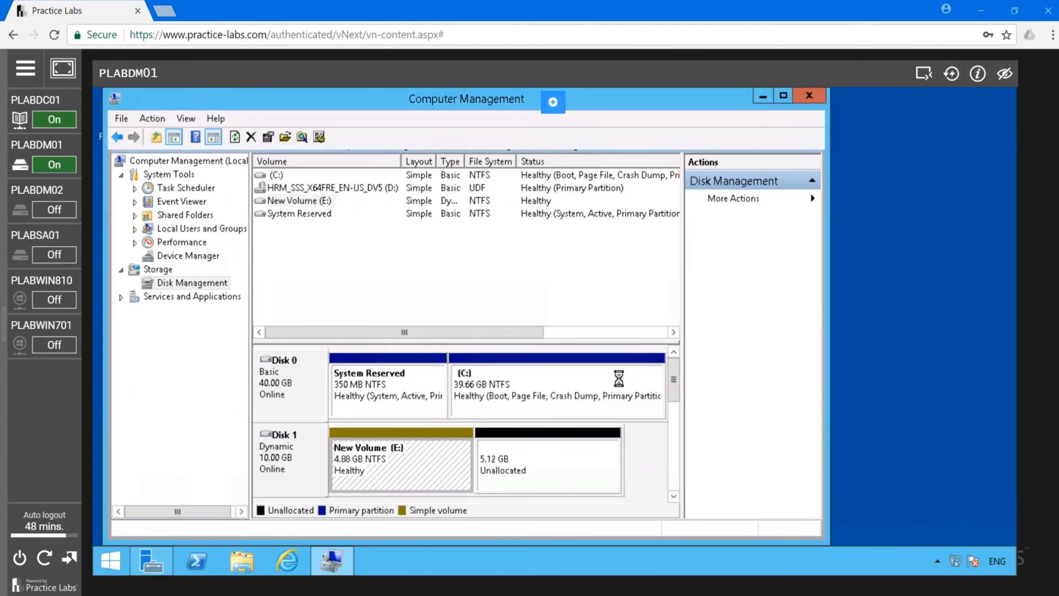